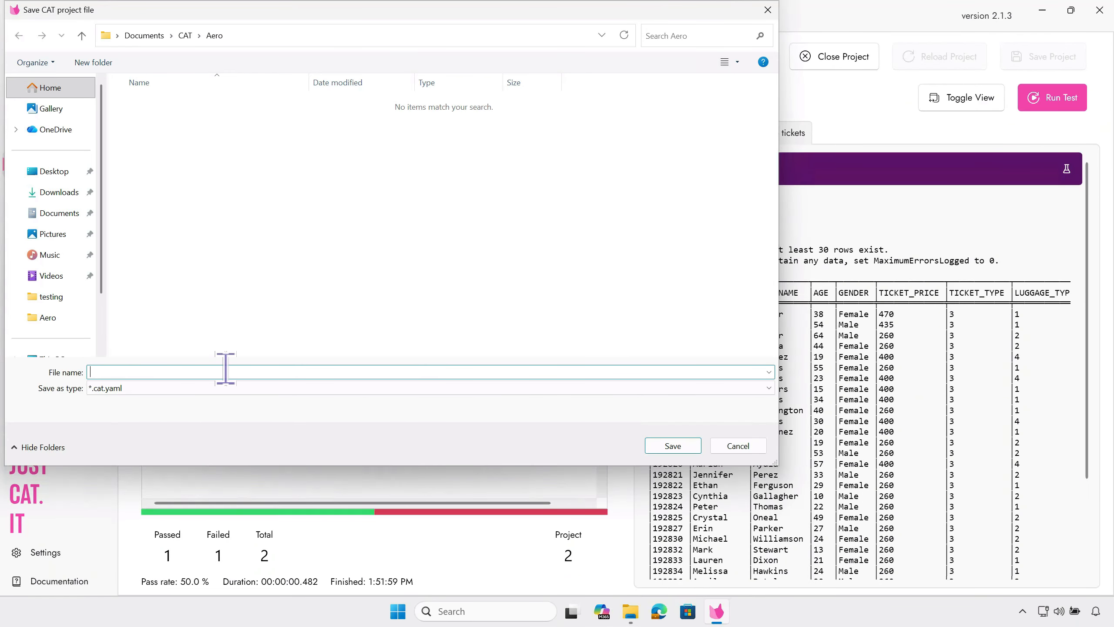
# - Save the project as Aero in *.cat.yaml format in the Documents > CAT > Aero folder
pyautogui.write('Aero')
pyautogui.click(103, 392)
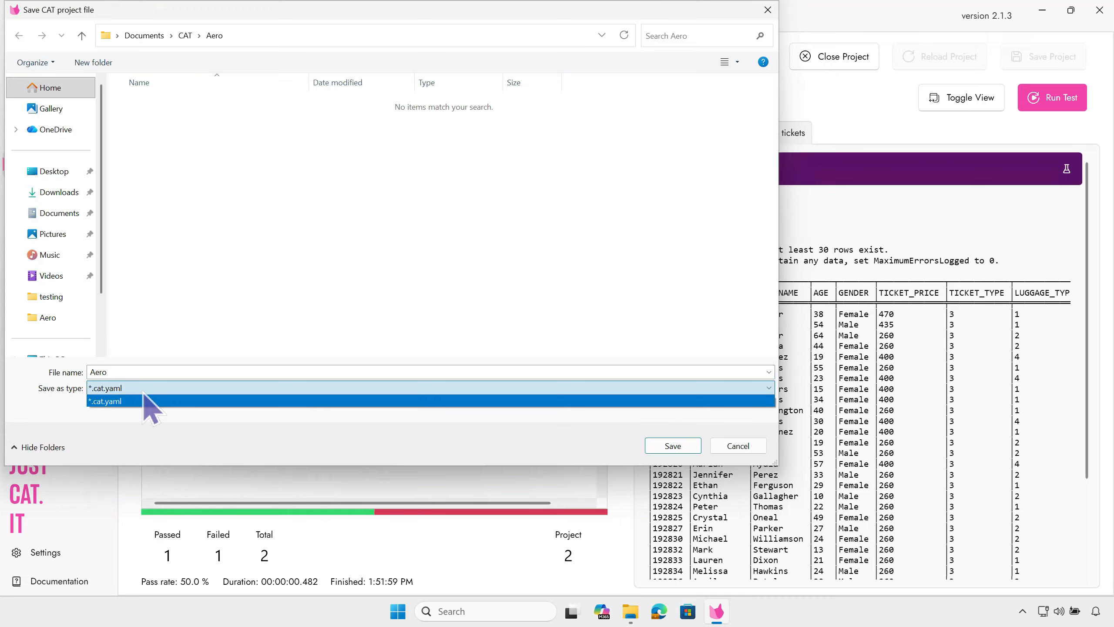
pyautogui.click(144, 400)
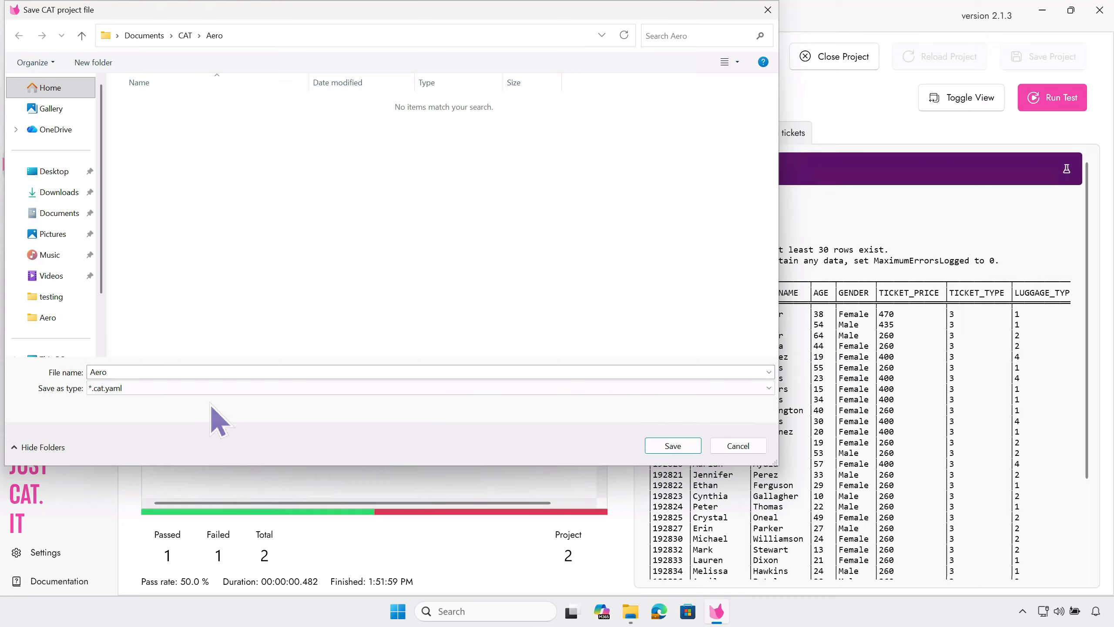
pyautogui.click(669, 447)
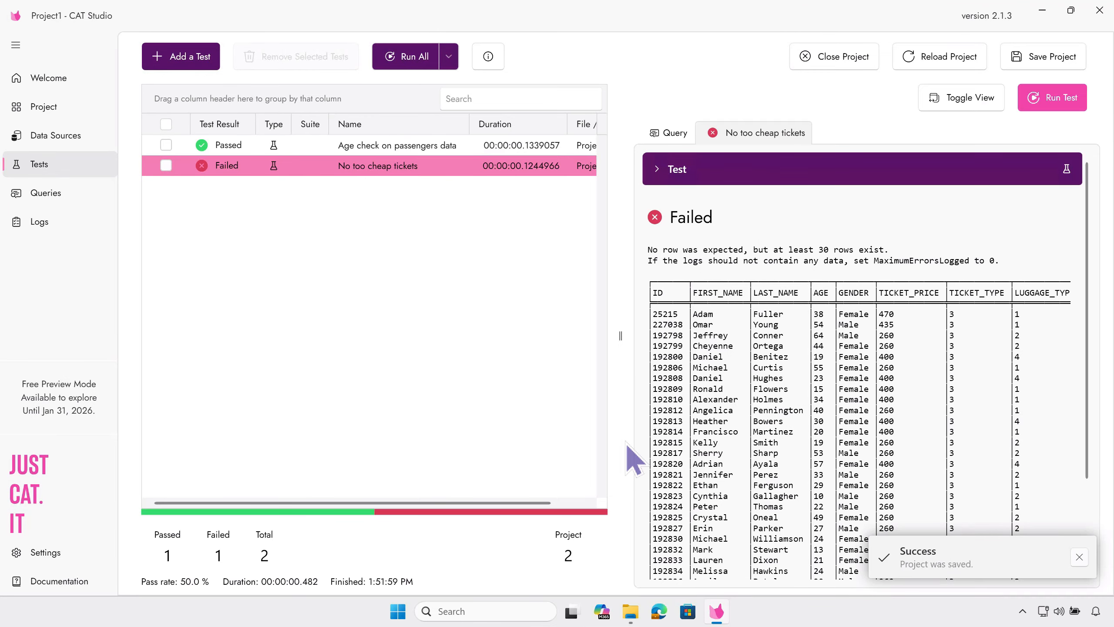
# - Close the current project and mark Aero as a favorite in the recent projects list
pyautogui.click(847, 63)
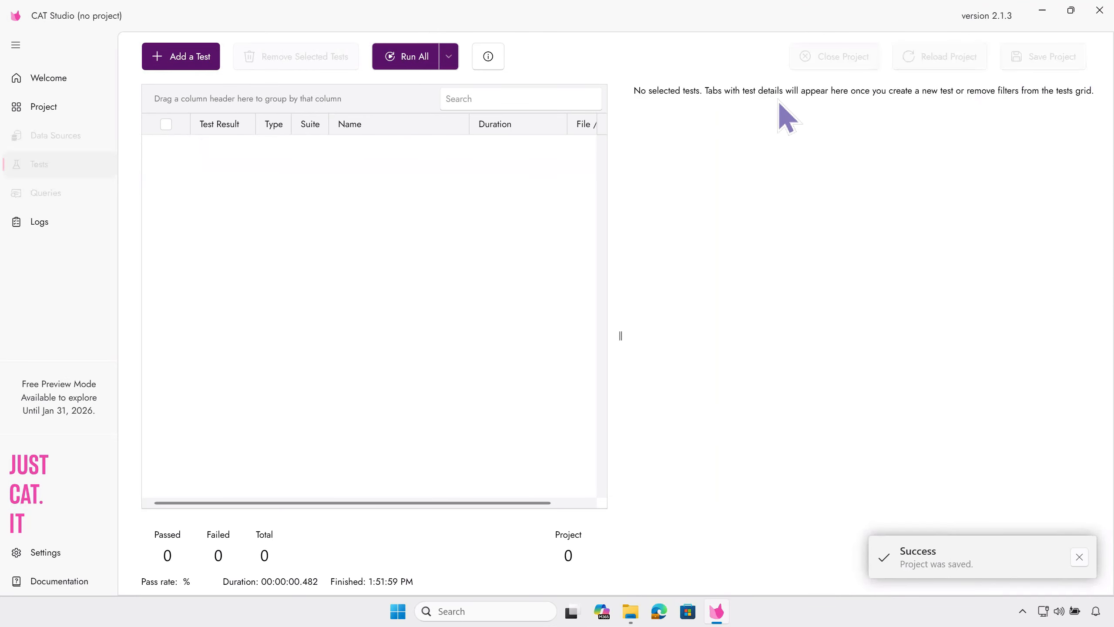
pyautogui.click(714, 60)
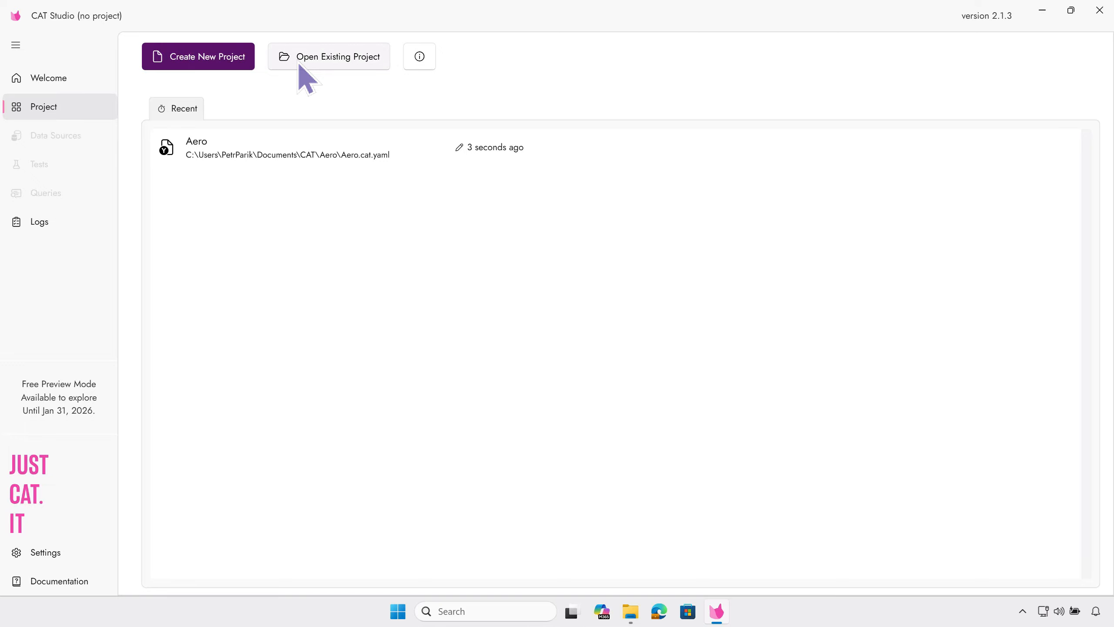
pyautogui.moveTo(270, 162)
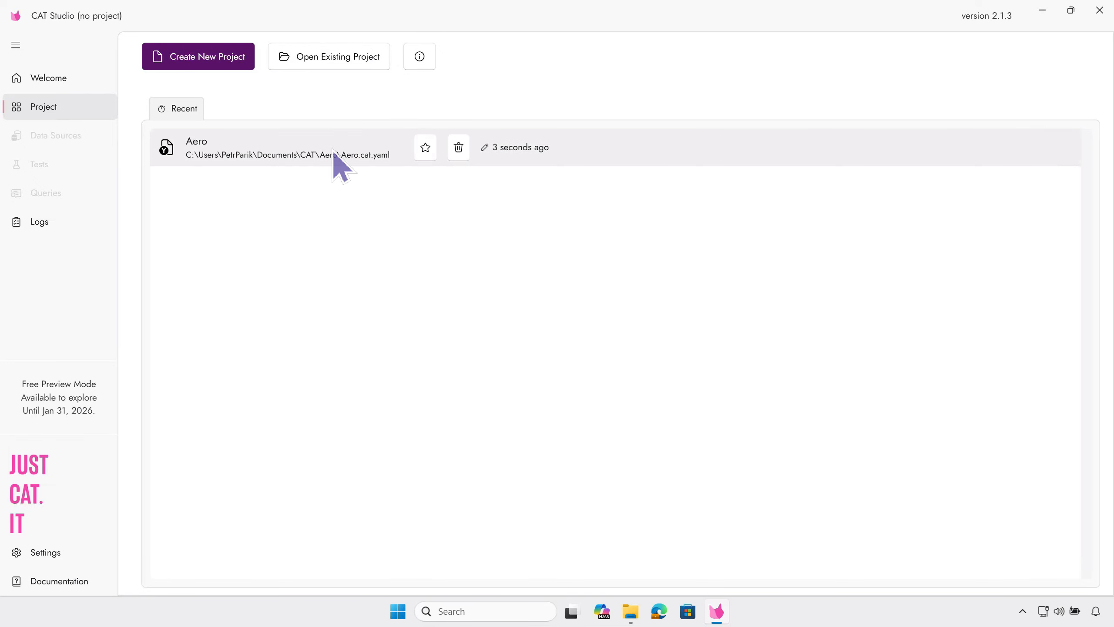
pyautogui.click(426, 154)
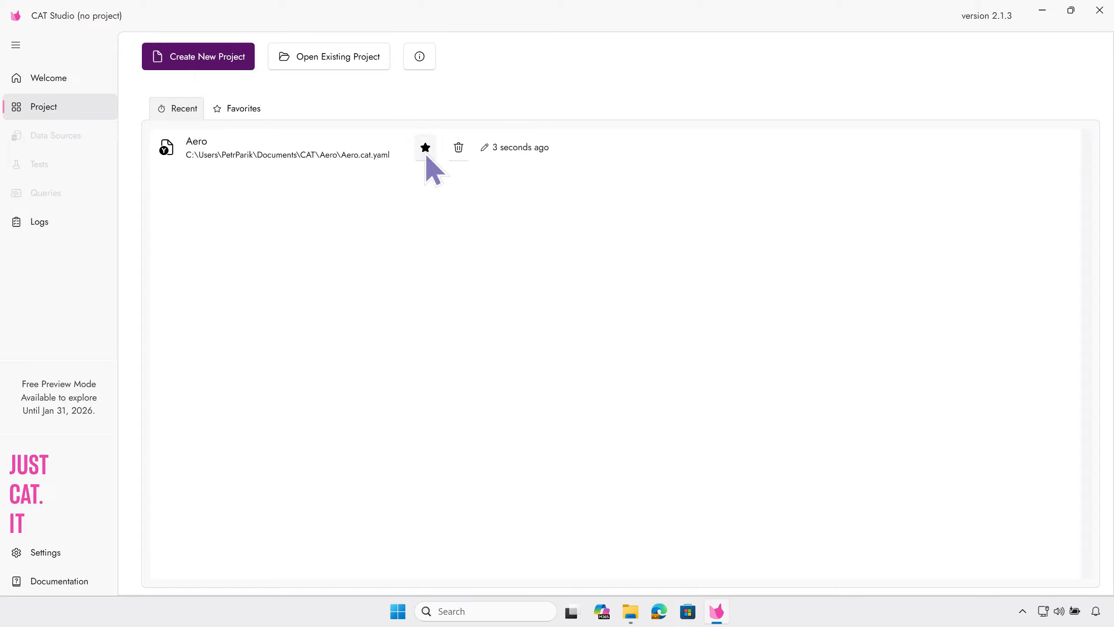
# - Reopen the Aero project from the favorite projects and dismiss the project introduction
pyautogui.click(246, 108)
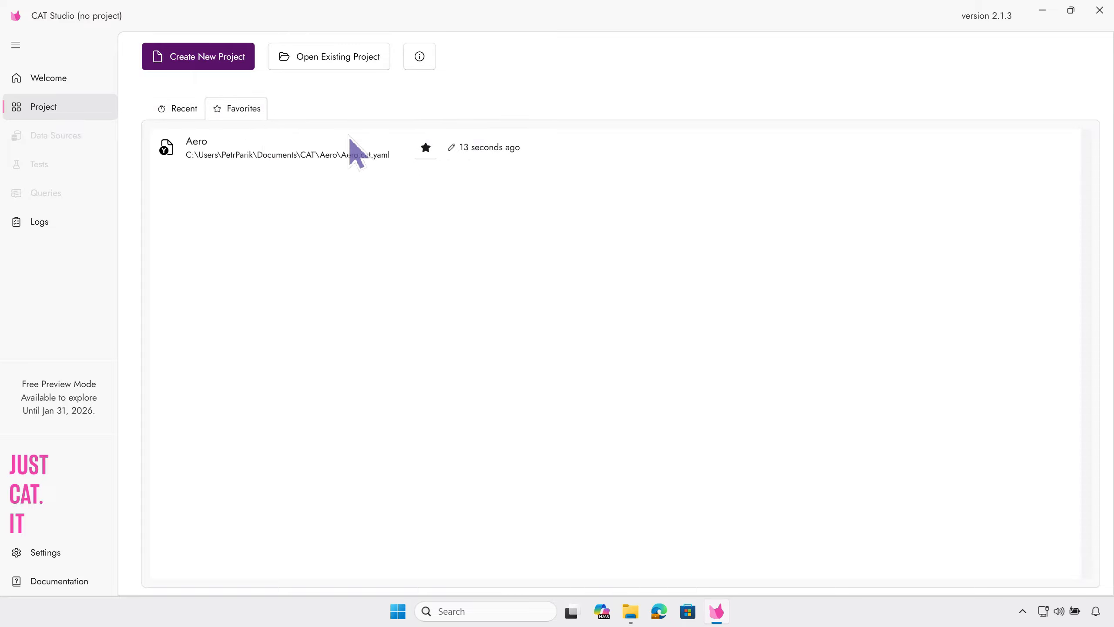
pyautogui.click(332, 160)
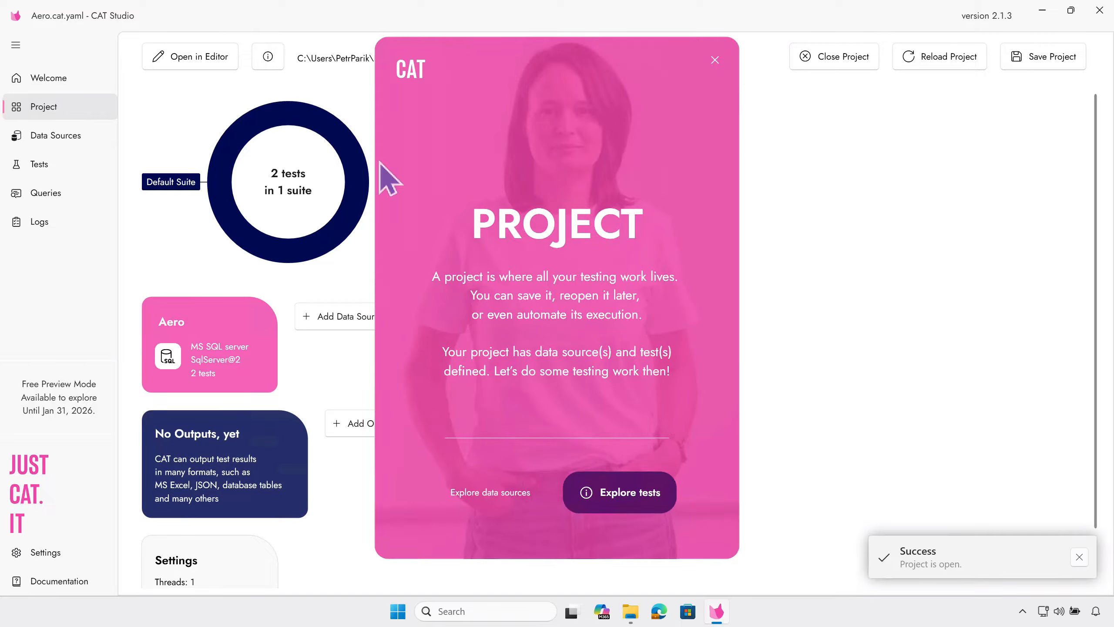
pyautogui.click(713, 56)
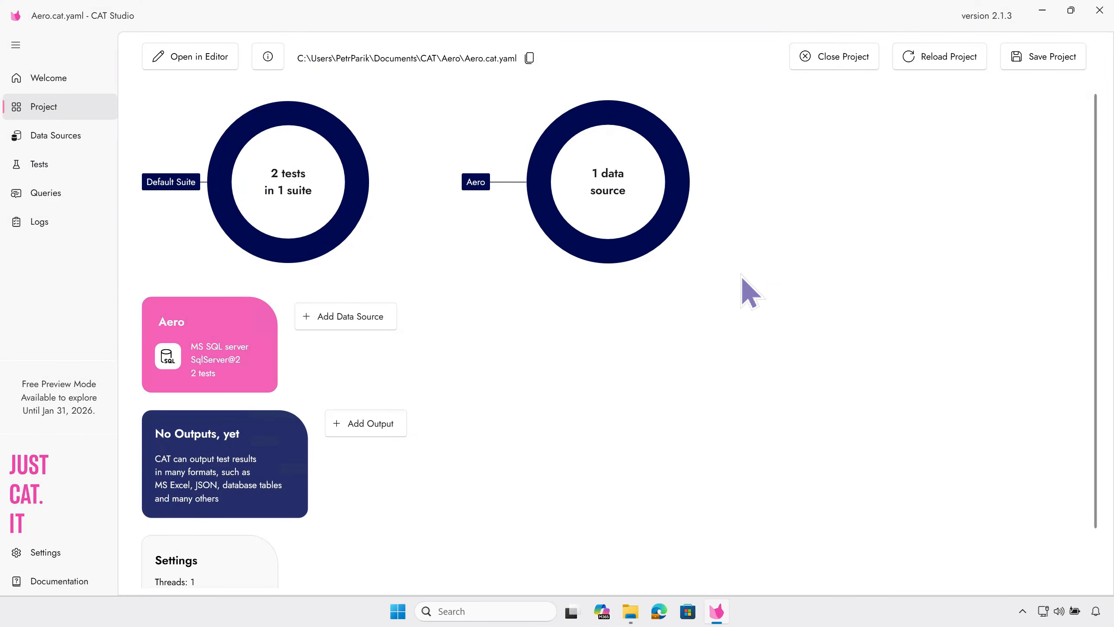
# - Assign the "Age check on passengers data" test to a suite called "Passenger data"
pyautogui.click(59, 170)
pyautogui.click(421, 149)
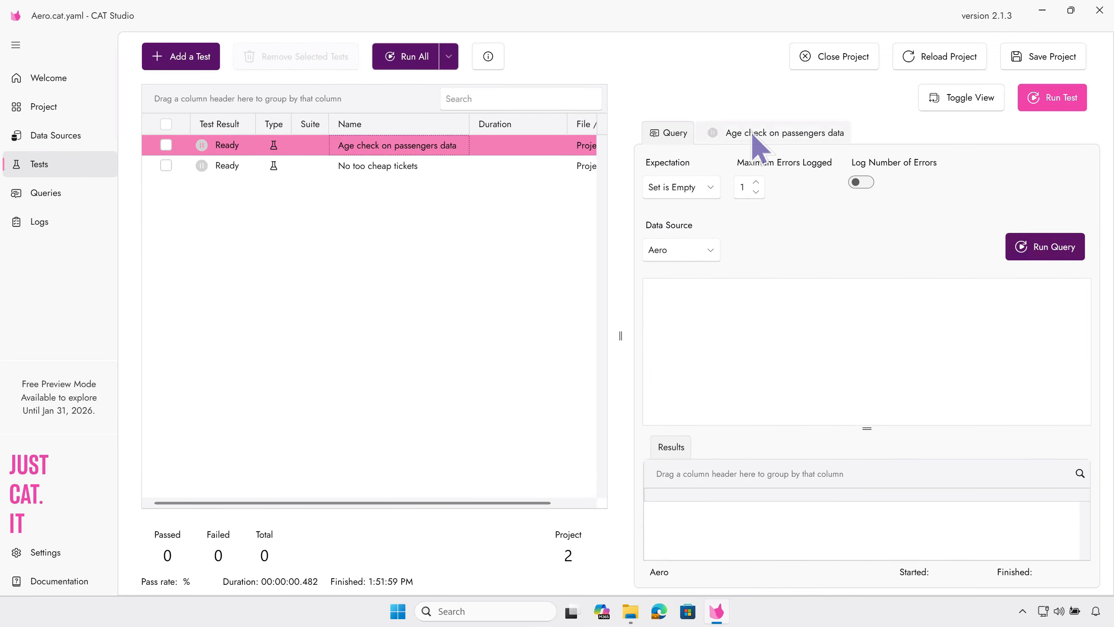
pyautogui.click(759, 134)
pyautogui.click(692, 178)
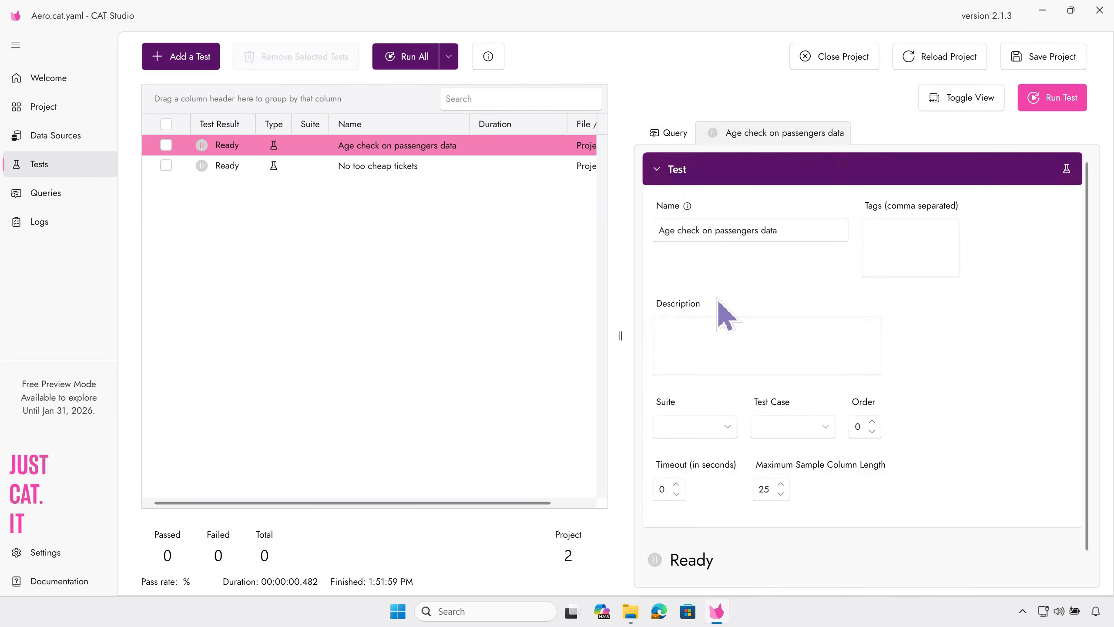
pyautogui.click(686, 424)
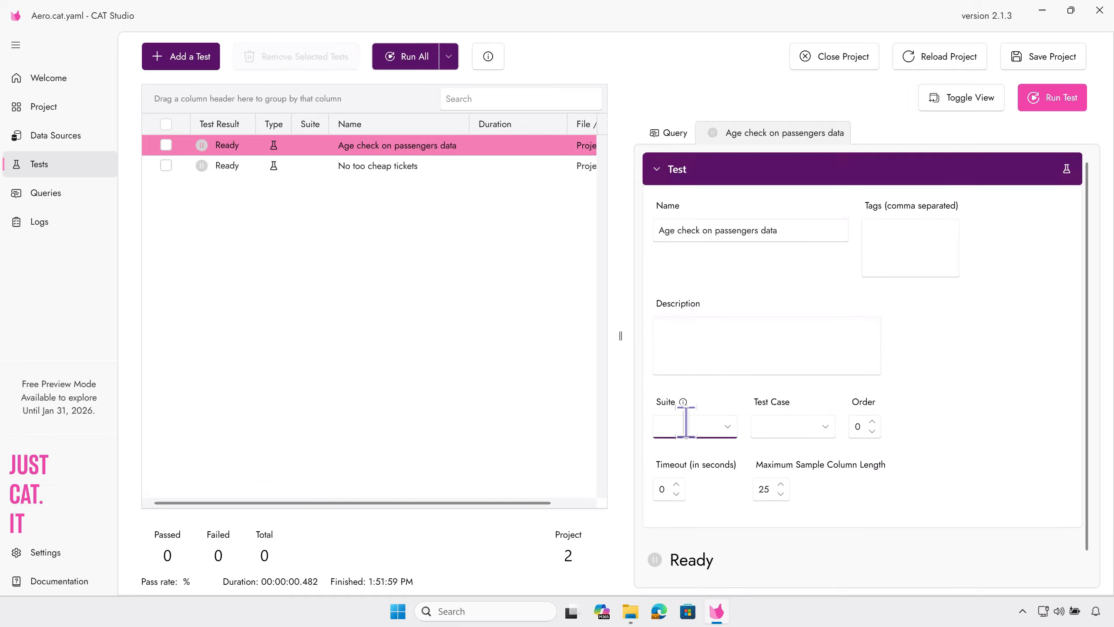
pyautogui.write('Passenger data')
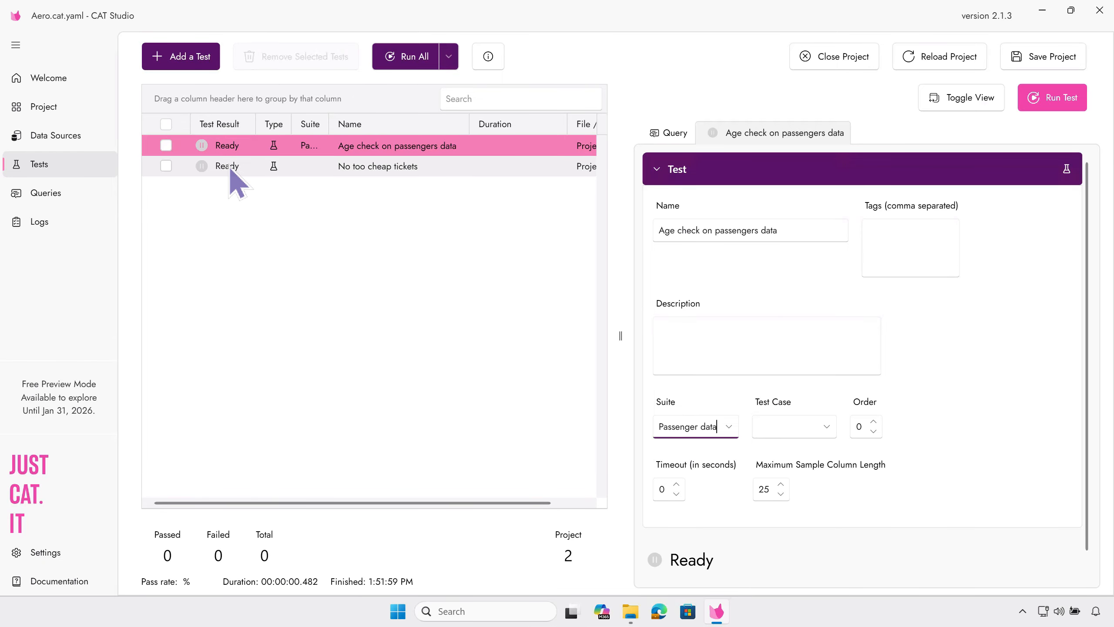
# - Assign the "No too cheap tickets" test to a suite called "Financial data"
pyautogui.click(229, 167)
pyautogui.click(670, 426)
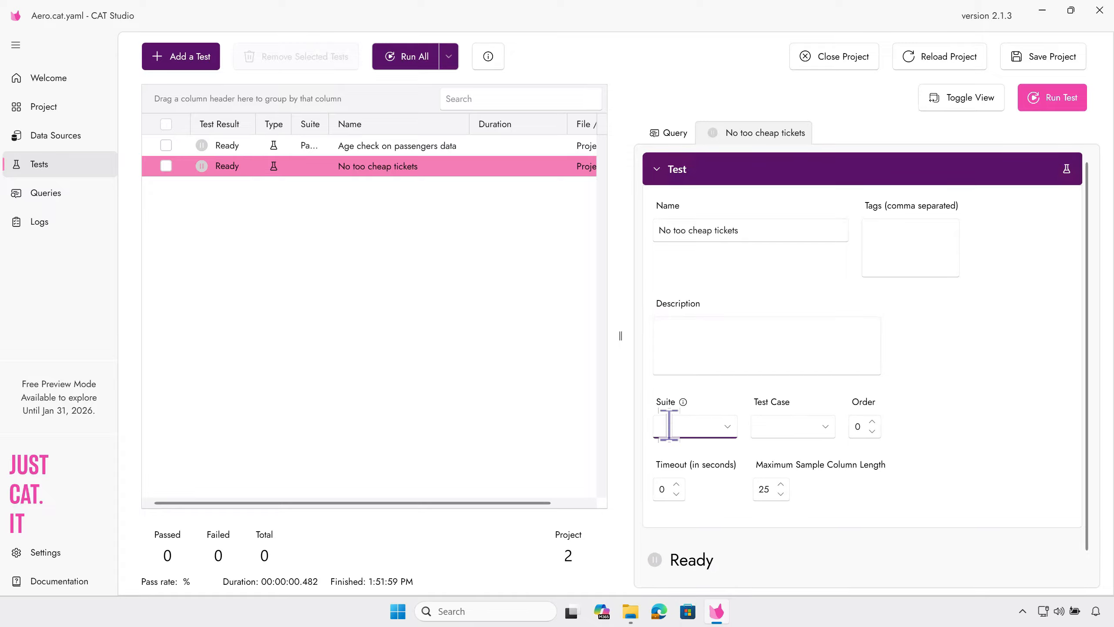
pyautogui.write('Financial data')
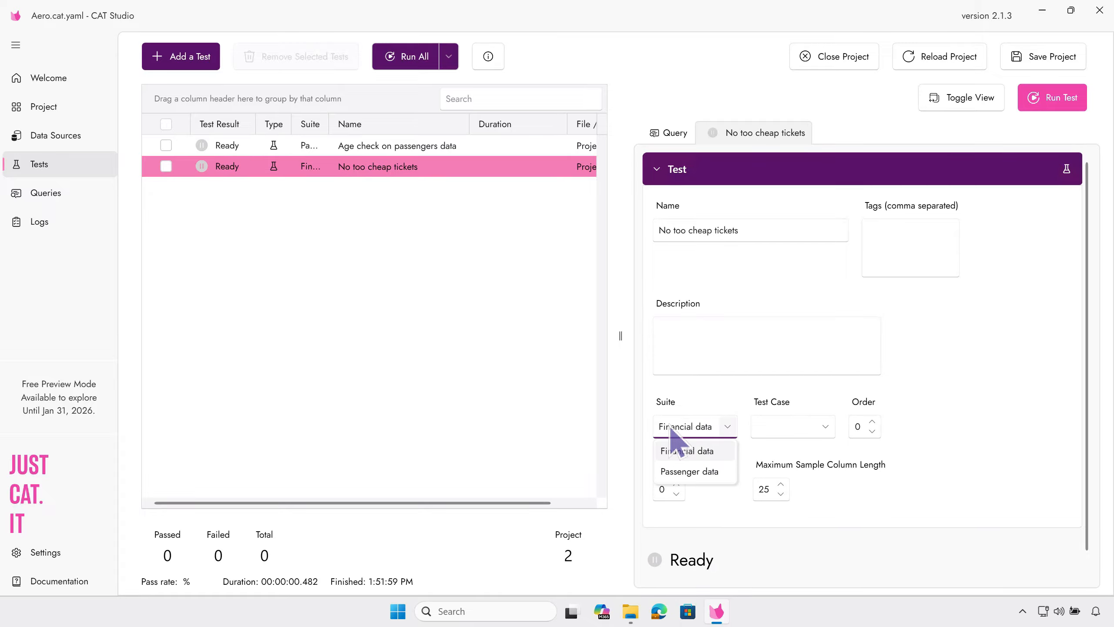
# - Return to the project overview and save the project with its new suite assignments
pyautogui.click(23, 111)
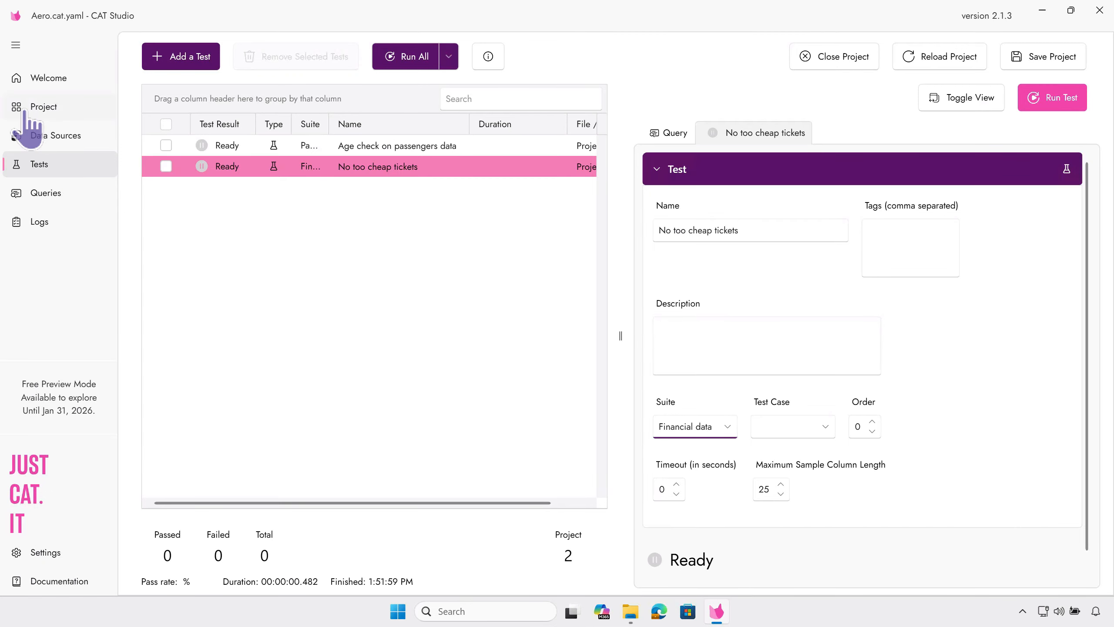
pyautogui.click(26, 112)
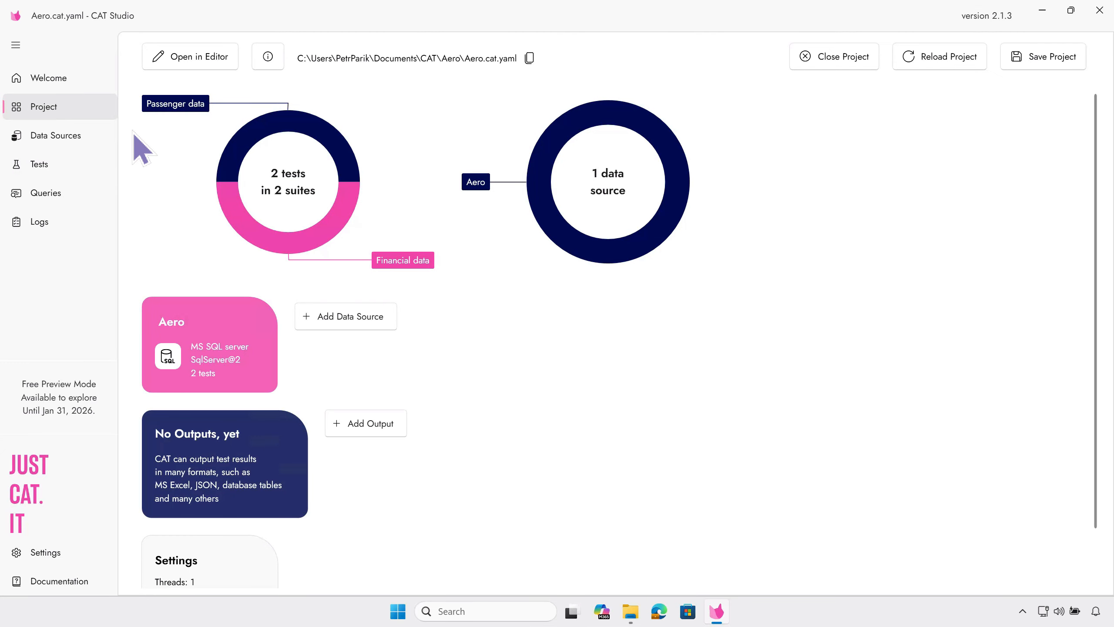
pyautogui.click(1046, 56)
# - Check the project's settings summary, and open Aero.cat.yaml in the external editor to review its data source and test definitions
pyautogui.scroll(-1, 800, 360)
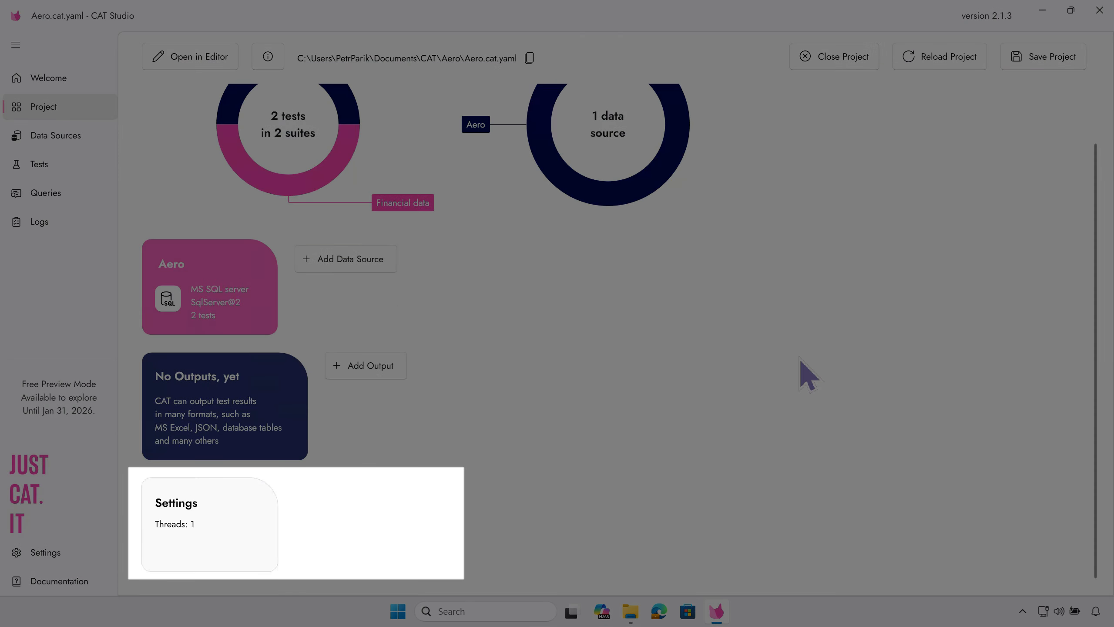
pyautogui.scroll(1, 806, 373)
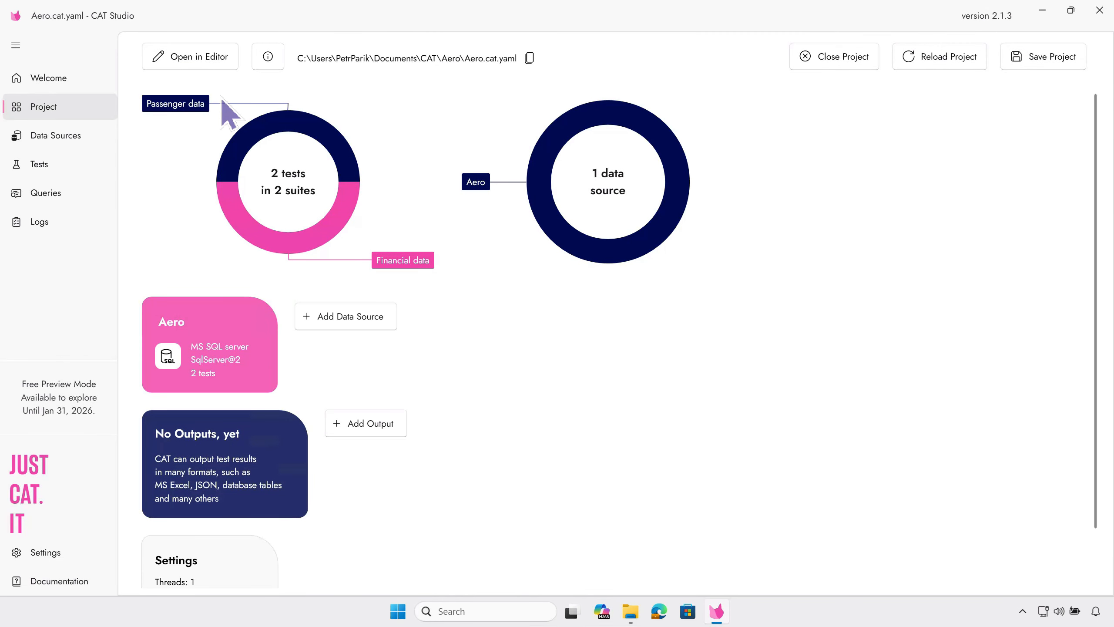
pyautogui.click(211, 58)
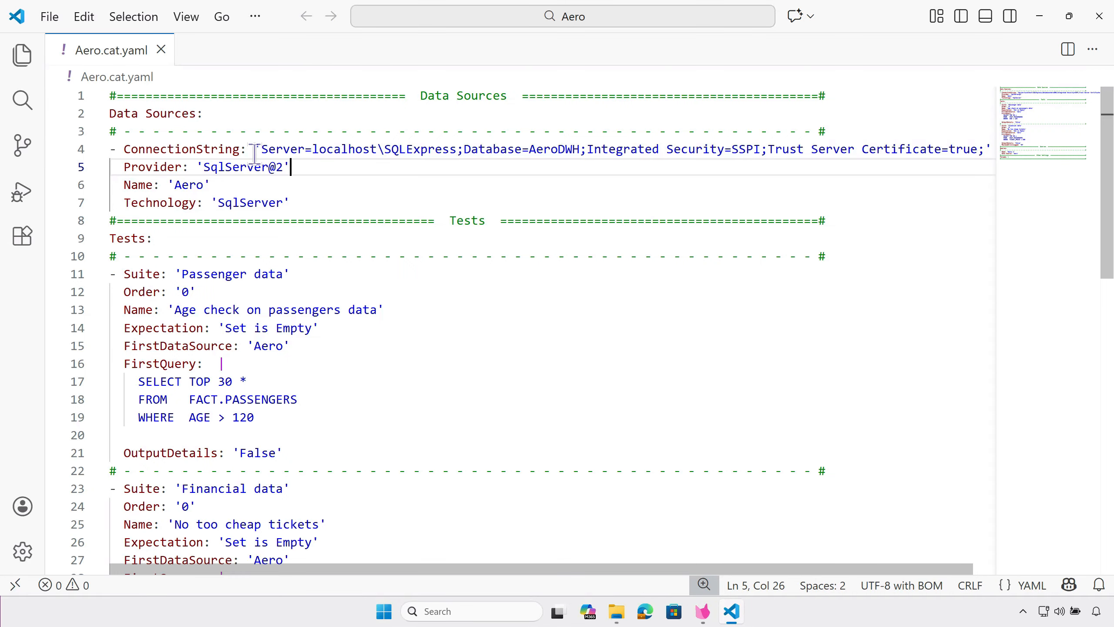
pyautogui.scroll(-4, 255, 153)
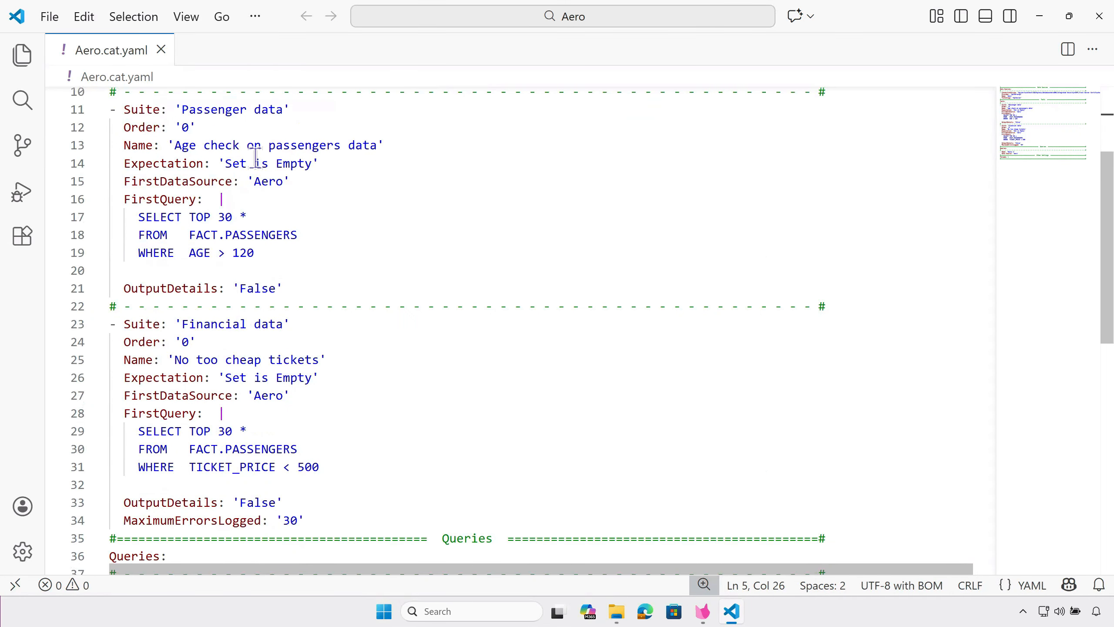
pyautogui.scroll(4, 256, 157)
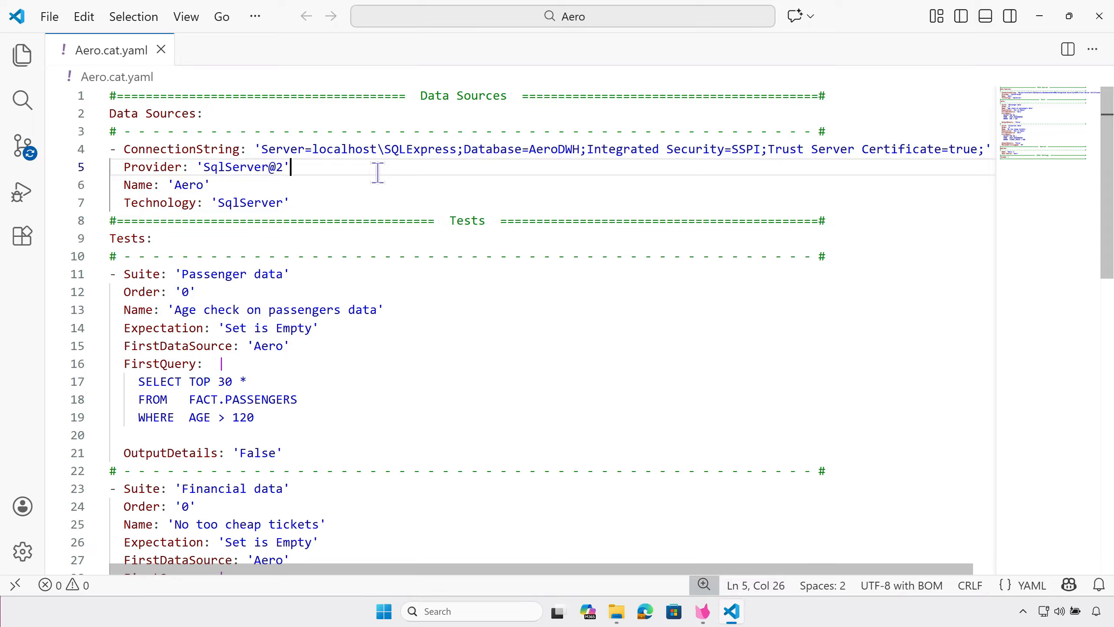
# - Replace Aero with AERO-PRG in the data source name and in every test and query reference, skipping the database name in the connection string
pyautogui.hotkey('ctrl', 'h')
pyautogui.write('A')
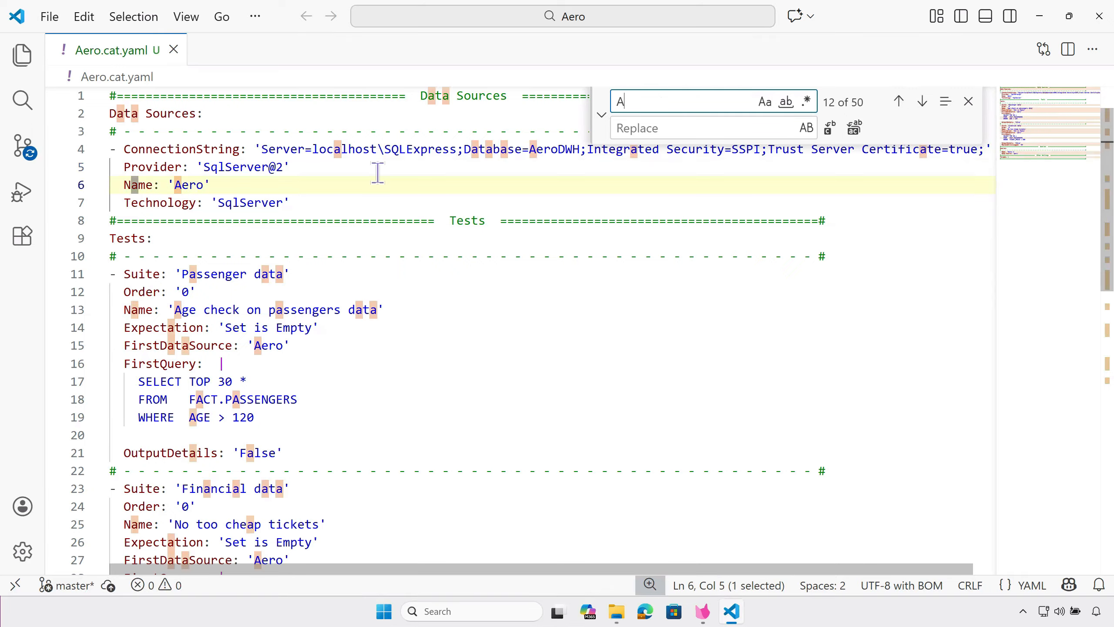
pyautogui.write('ero')
pyautogui.press('Tab')
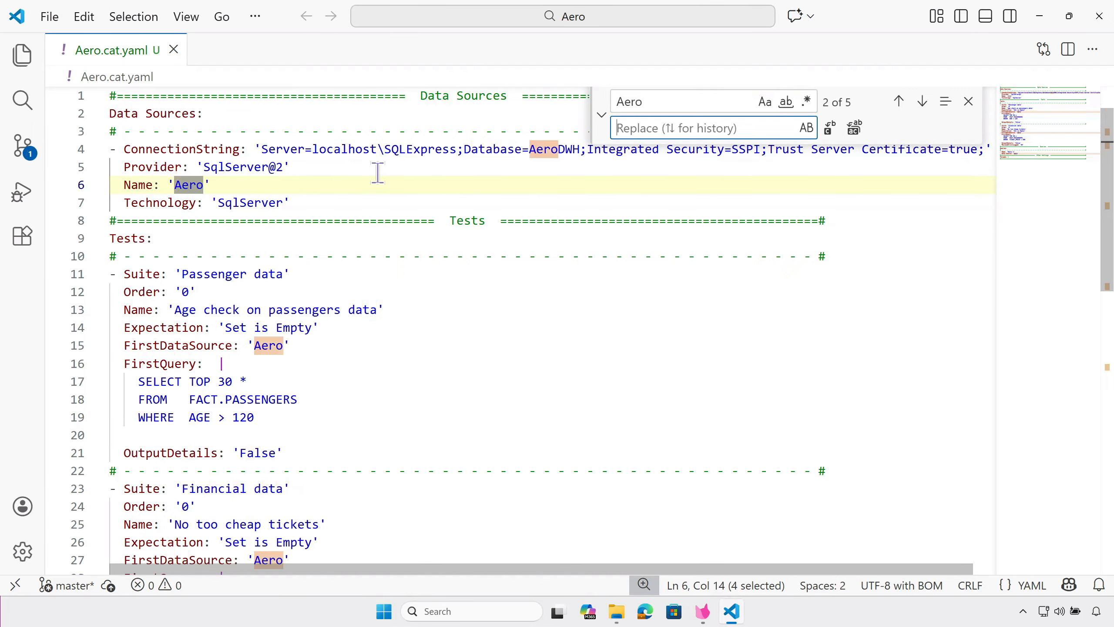
pyautogui.write('AERO-PRG')
pyautogui.click(923, 101)
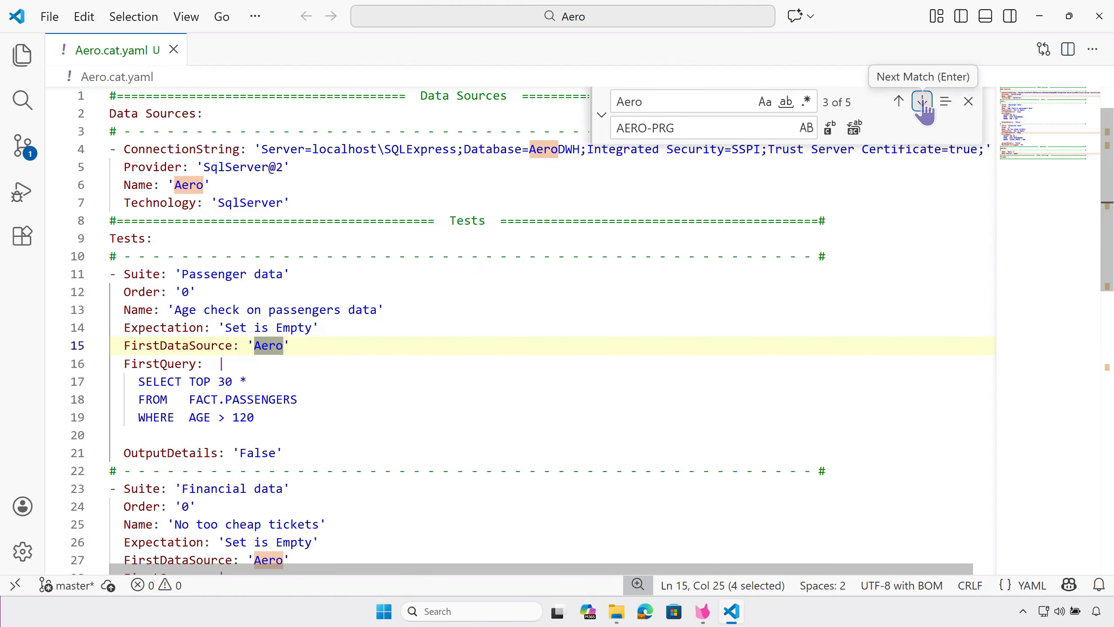
pyautogui.click(830, 128)
pyautogui.click(830, 128)
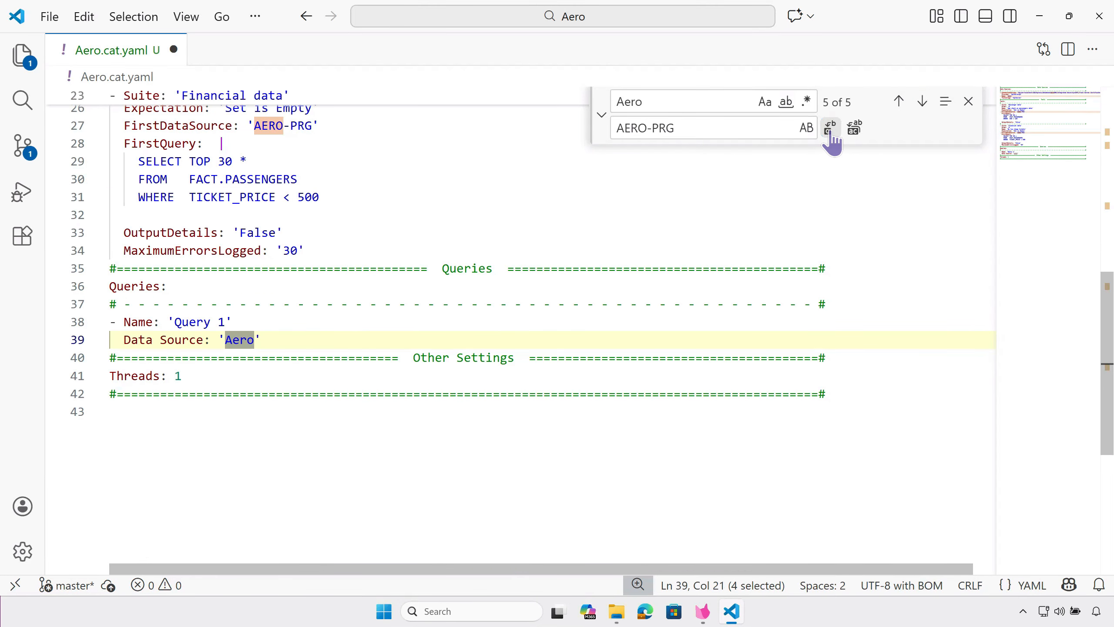
pyautogui.click(830, 127)
pyautogui.click(922, 101)
pyautogui.click(830, 127)
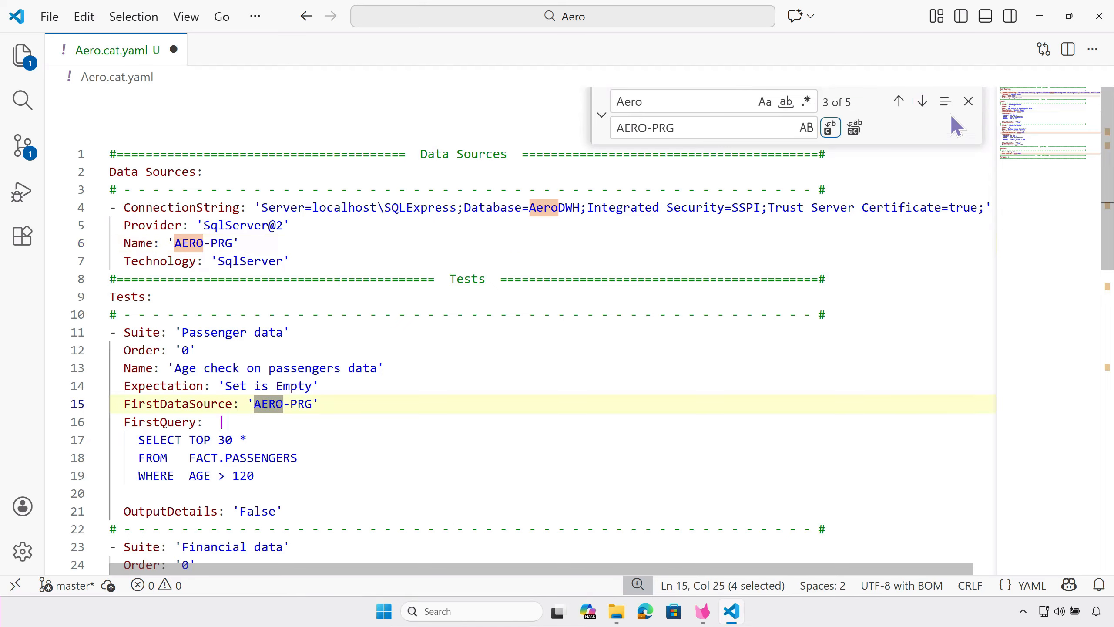
pyautogui.click(967, 101)
pyautogui.click(688, 206)
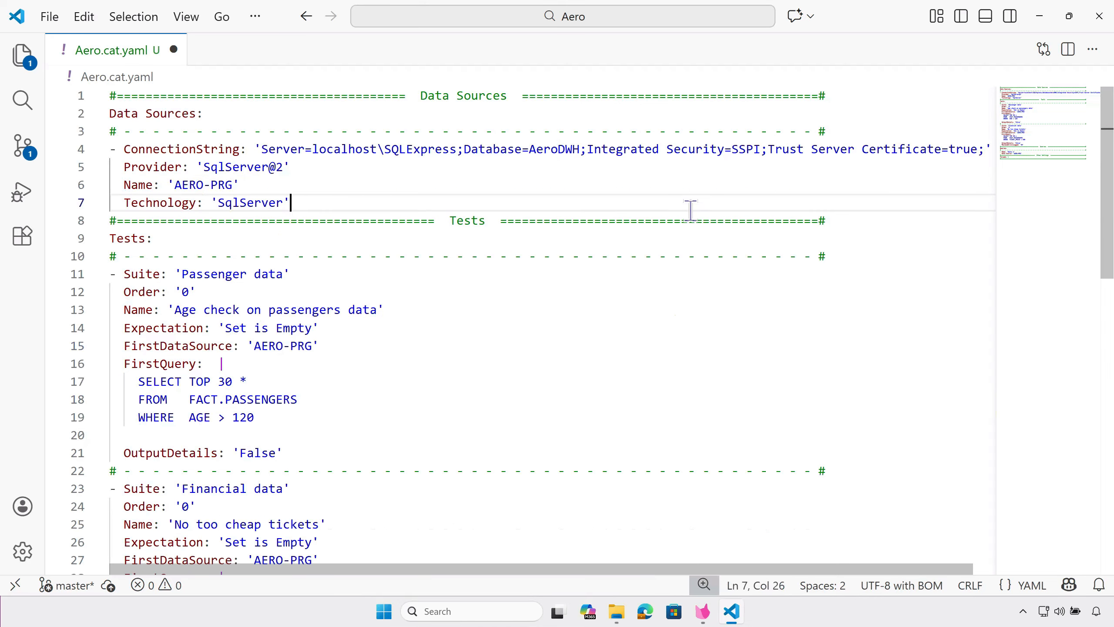
# - Save the edited YAML file and reload the project in CAT Studio
pyautogui.click(48, 18)
pyautogui.click(101, 342)
pyautogui.click(703, 611)
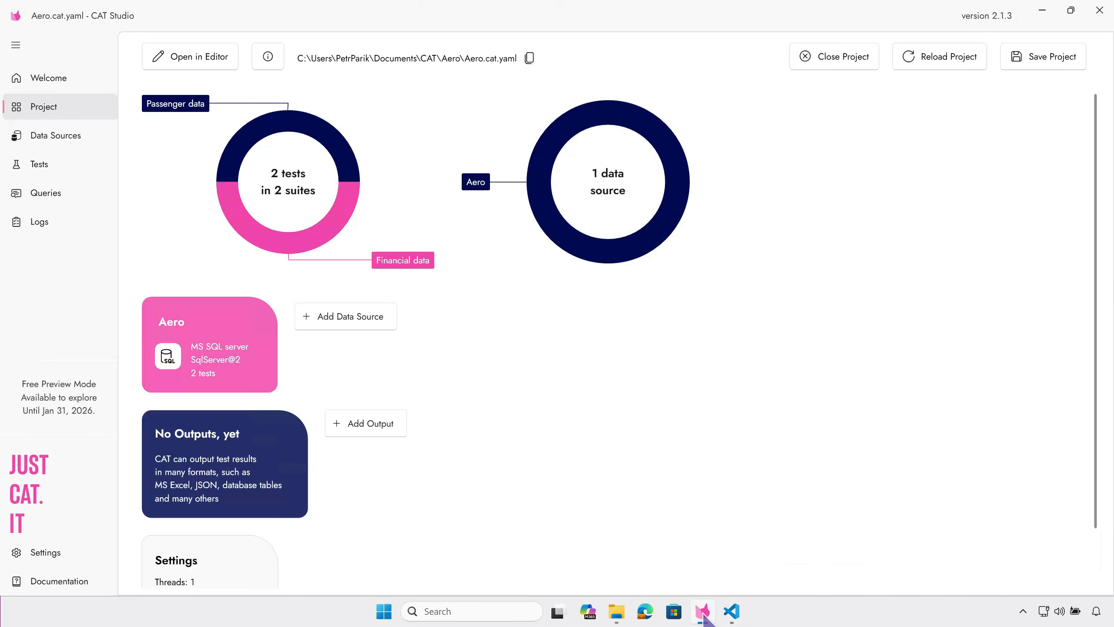
pyautogui.click(934, 68)
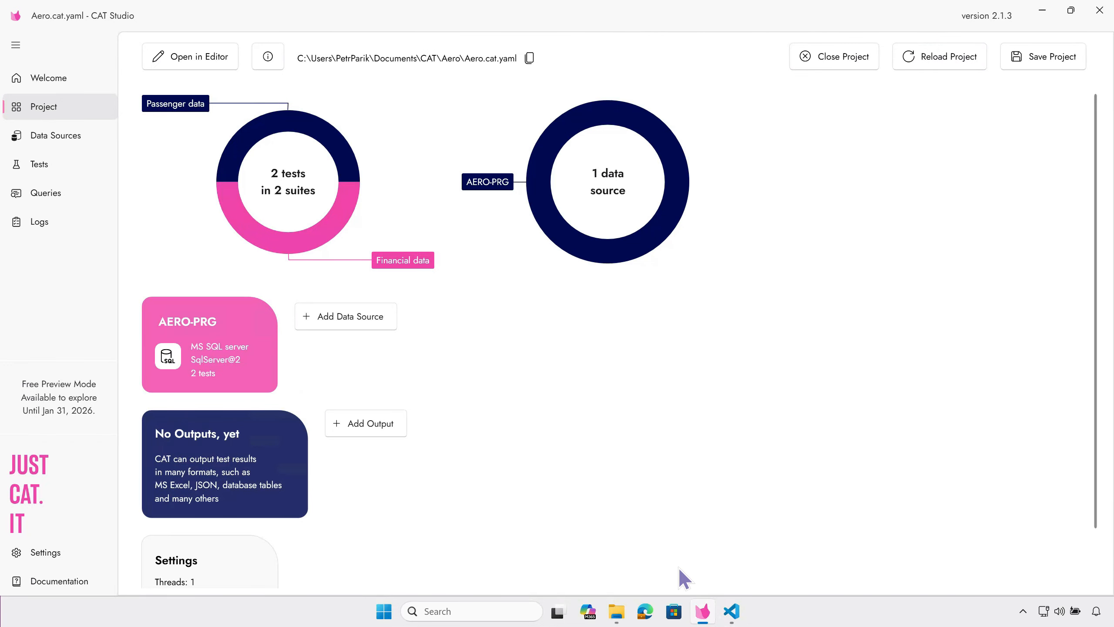
# - Switch to VS Code and view the pending source control changes for Aero.cat.yaml
pyautogui.click(731, 610)
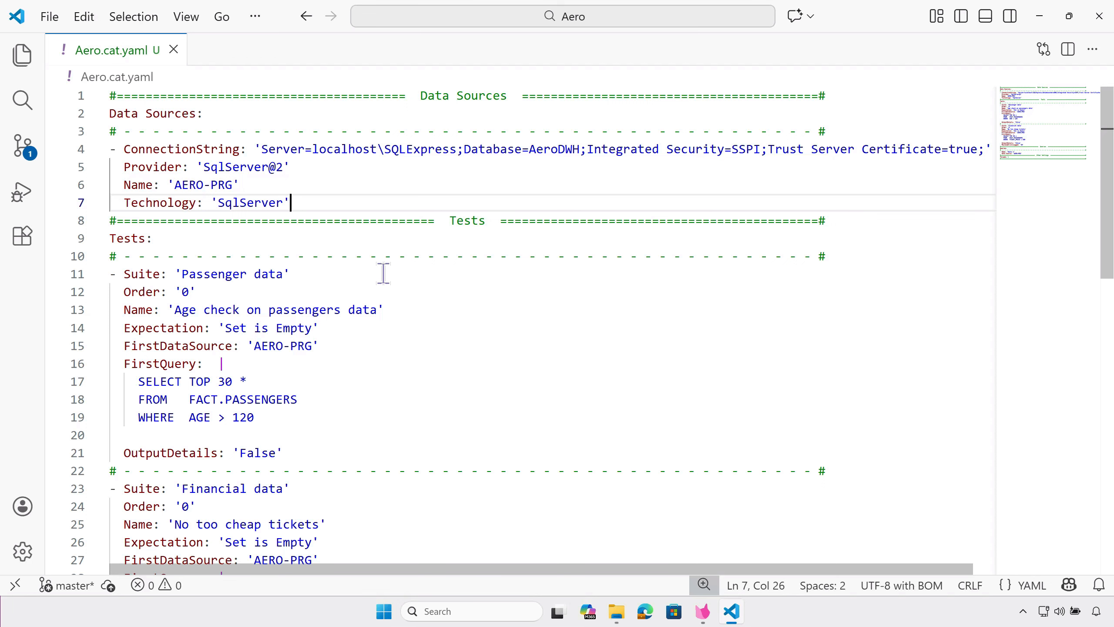
pyautogui.click(22, 146)
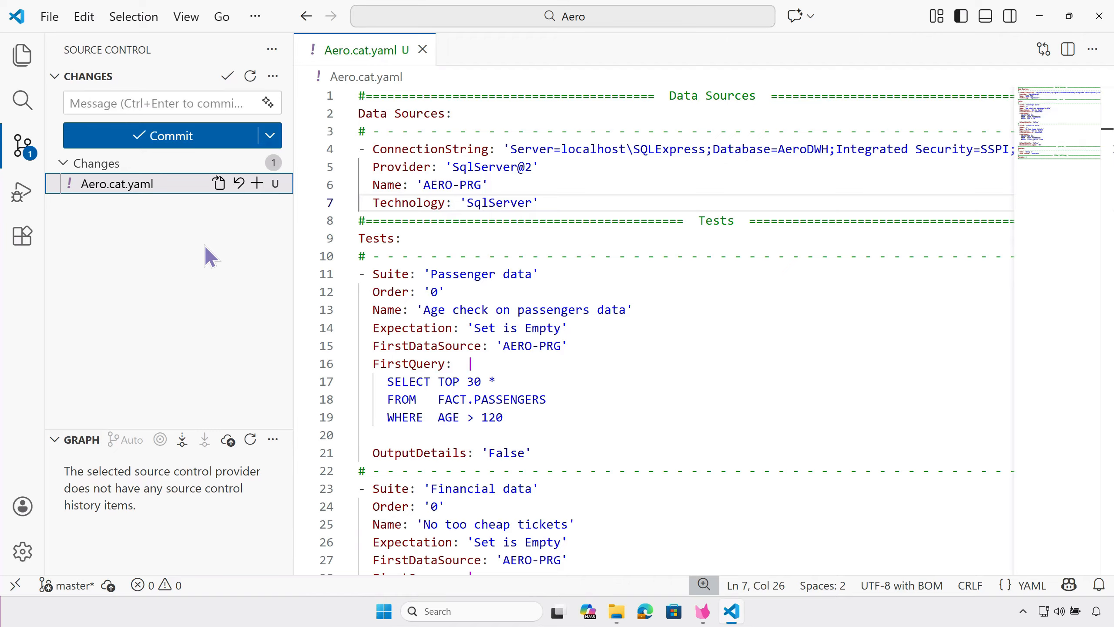
# - Copy the project file path in CAT Studio and open the Terminal app
pyautogui.click(703, 612)
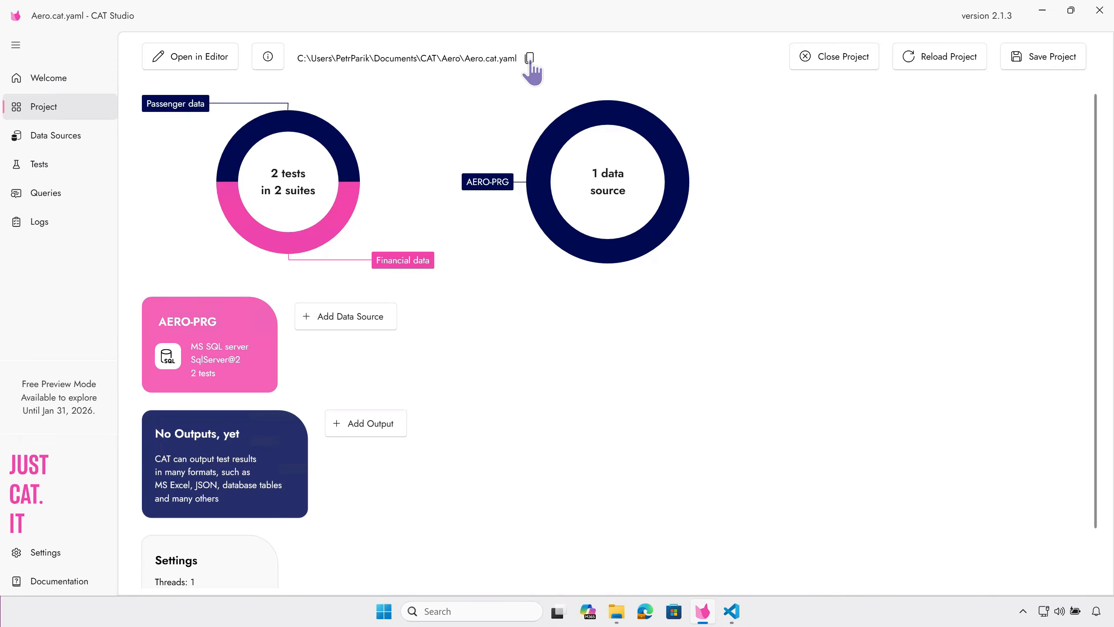
pyautogui.click(384, 612)
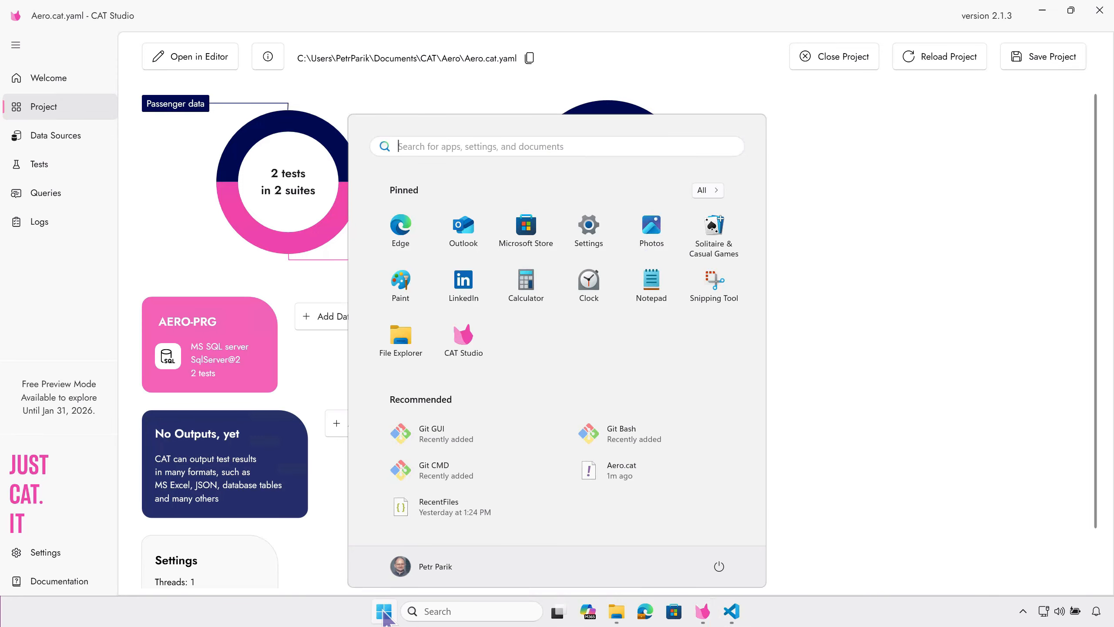
pyautogui.click(385, 615)
pyautogui.click(385, 614)
pyautogui.write('terminal')
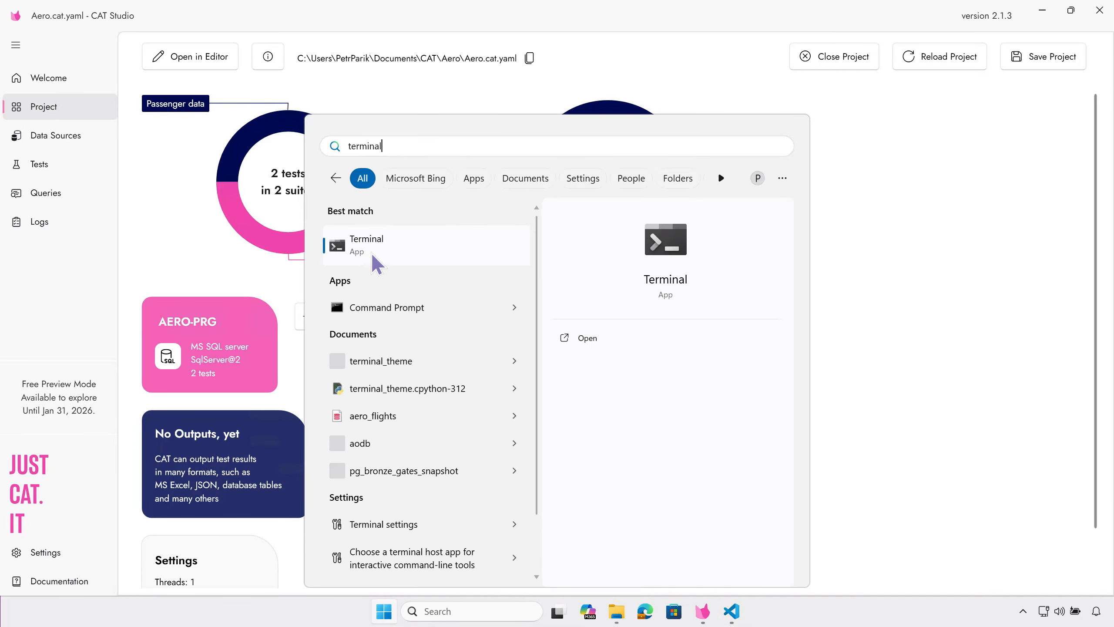
pyautogui.click(396, 253)
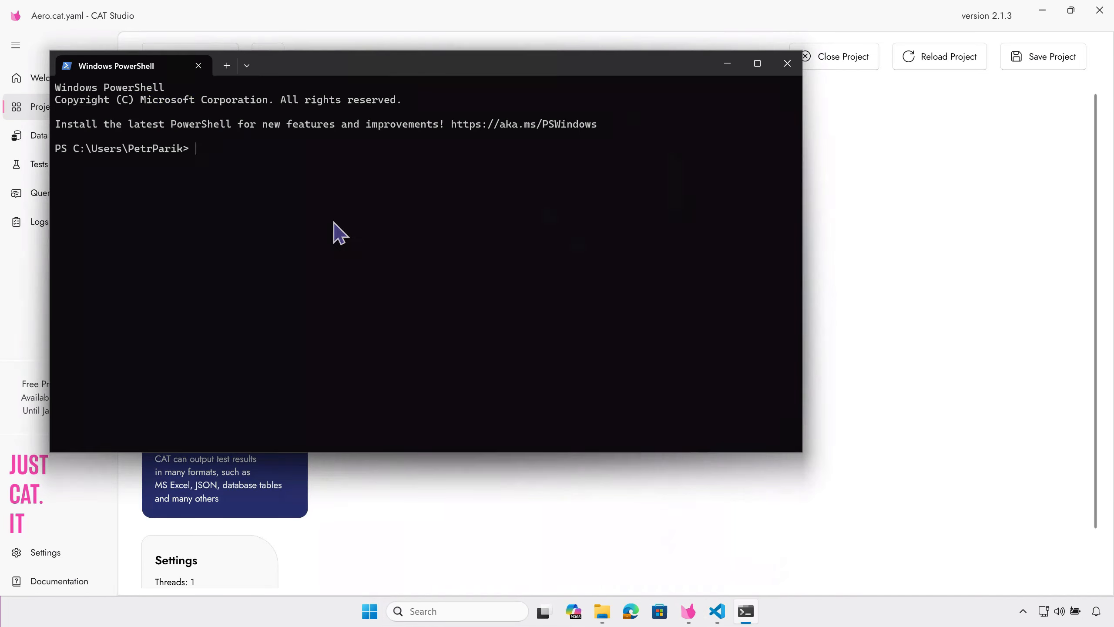
# - Run the project's tests with catcli run -p followed by the copied Aero.cat.yaml path in double quotes
pyautogui.write('catcli run -p "')
pyautogui.hotkey('ctrl', 'v')
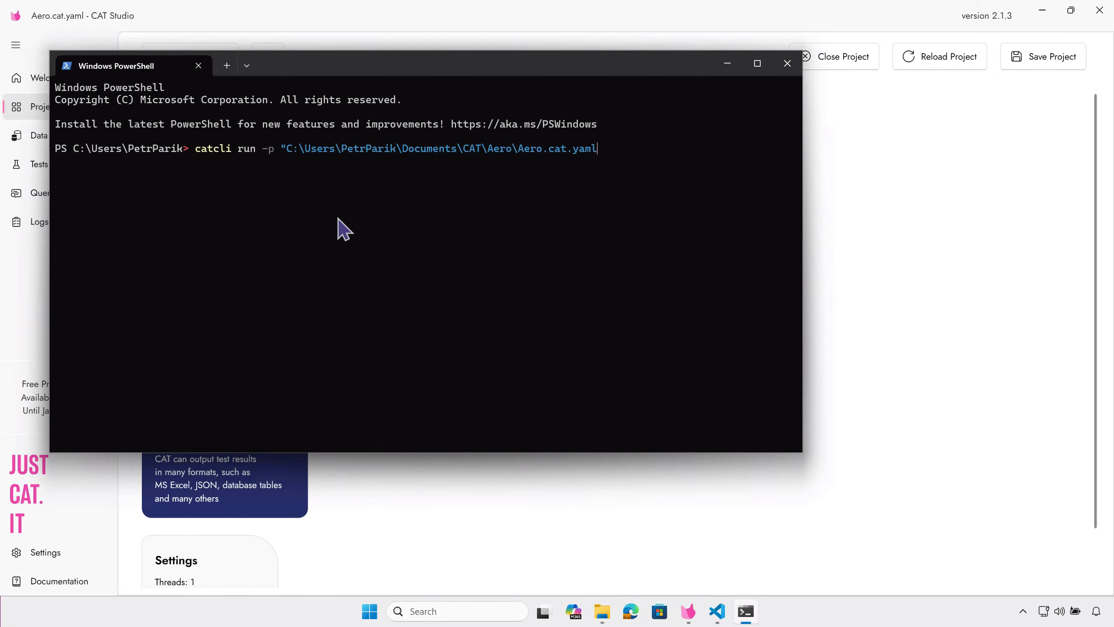
pyautogui.write('"')
pyautogui.press('Return')
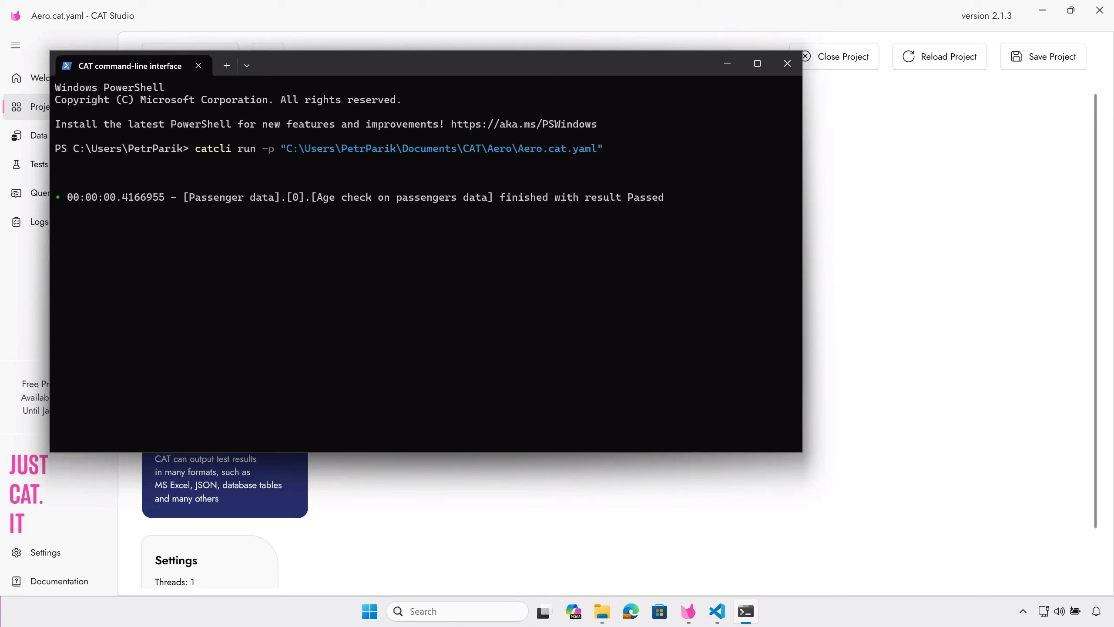